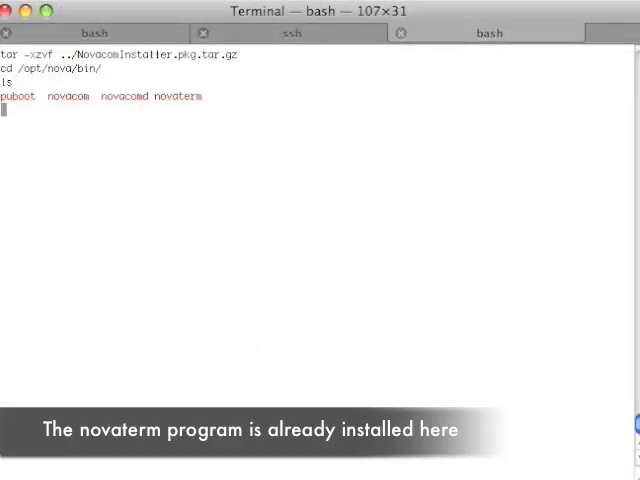
pyautogui.write('./con')
# Step: Complete the command to ./novaterm and launch it to reach the root@castle prompt
pyautogui.press('BackSpace')
pyautogui.press('BackSpace')
pyautogui.press('BackSpace')
pyautogui.write('no')
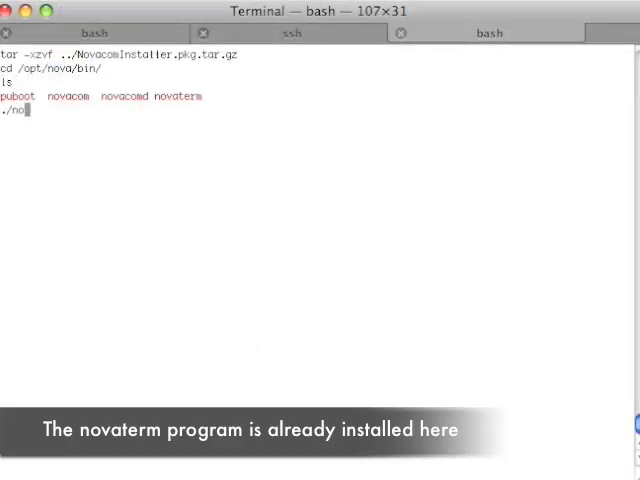
pyautogui.write('vate')
pyautogui.press('Tab')
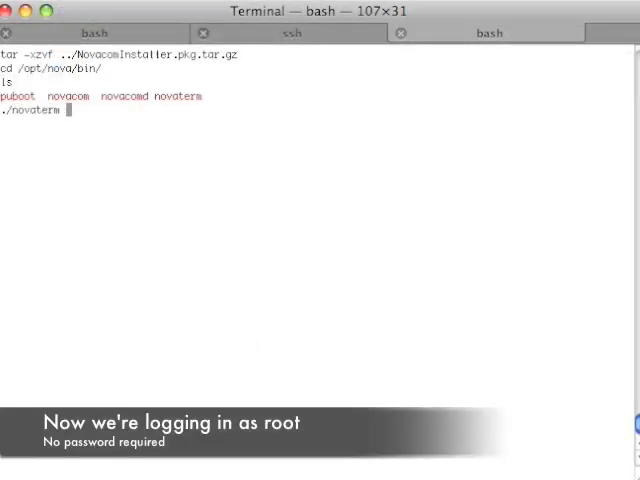
pyautogui.press('Return')
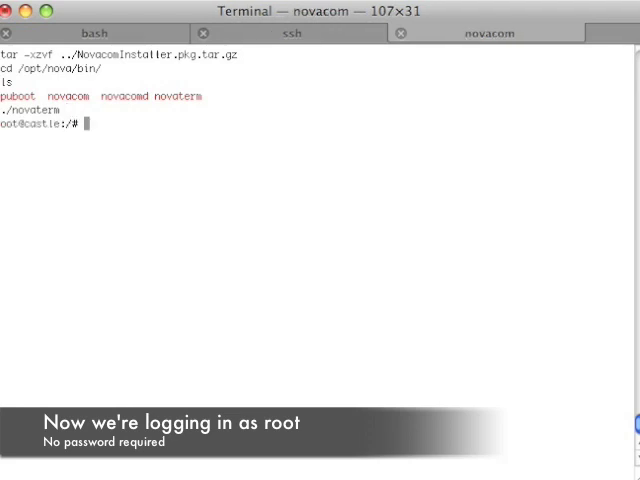
pyautogui.write('ls')
# Step: Run ls, whoami, top, then ps auxw on the device shell
pyautogui.press('Return')
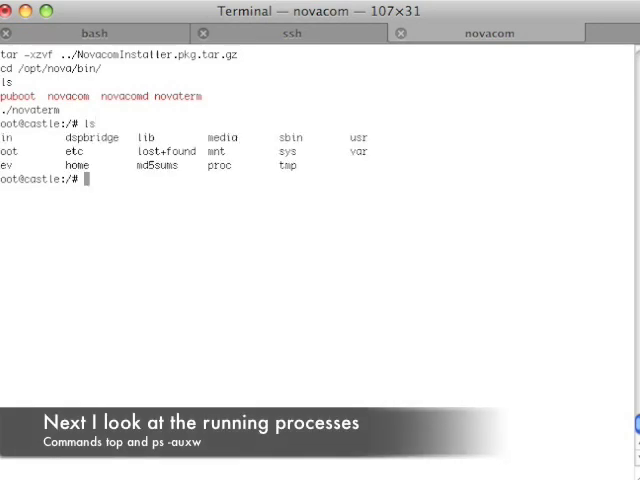
pyautogui.write('who')
pyautogui.write('ami')
pyautogui.press('Return')
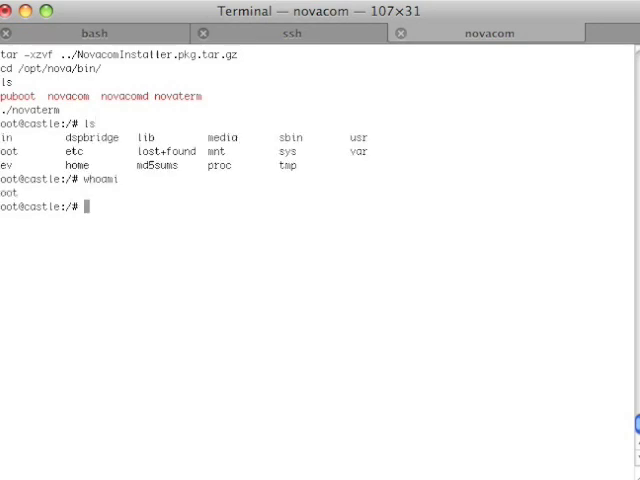
pyautogui.write('top')
pyautogui.press('Return')
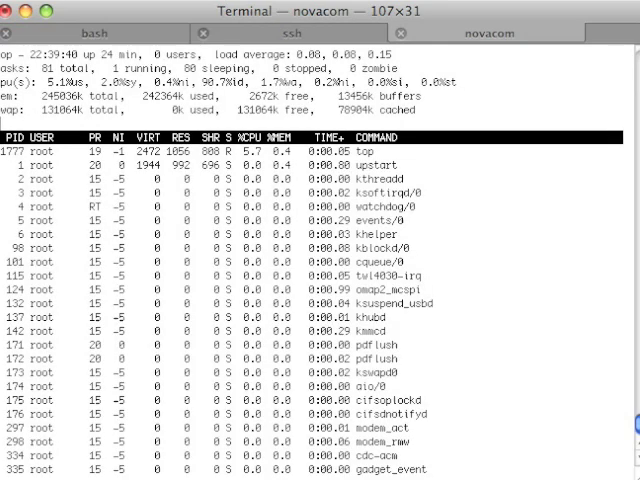
pyautogui.write('q')
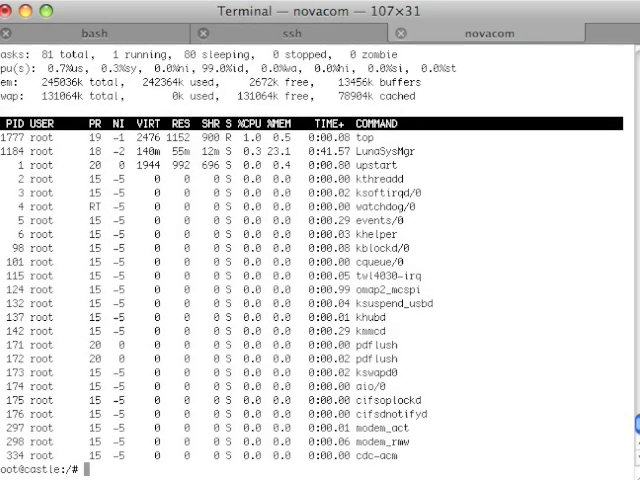
pyautogui.write('ps auxw')
pyautogui.press('Return')
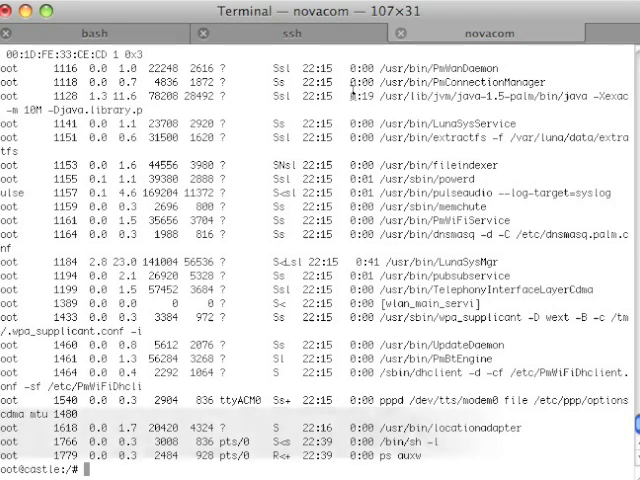
# Step: Highlight the JVM, LunaSysService and SprintDaemon entries in the ps auxw listing
pyautogui.moveTo(380, 97); pyautogui.dragTo(143, 112)
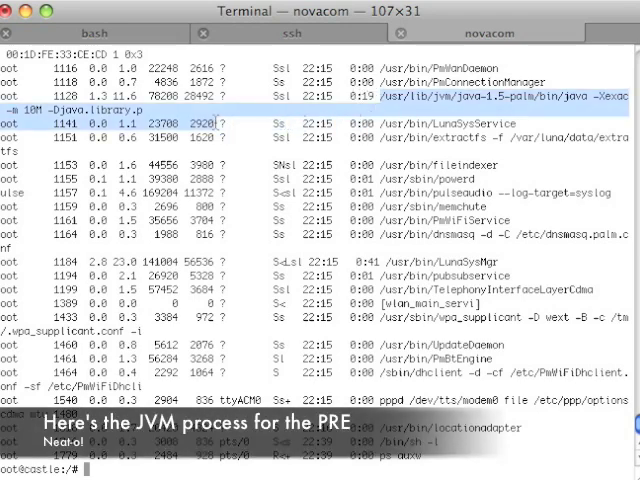
pyautogui.doubleClick(436, 124)
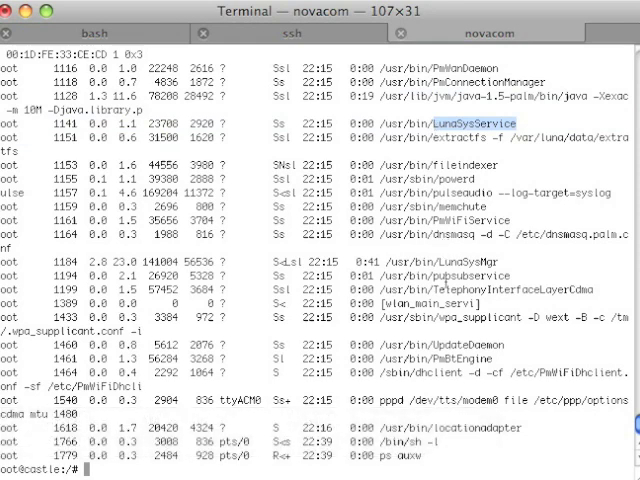
pyautogui.scroll(1, 436, 282)
pyautogui.scroll(1, 400, 284)
pyautogui.scroll(5, 298, 290)
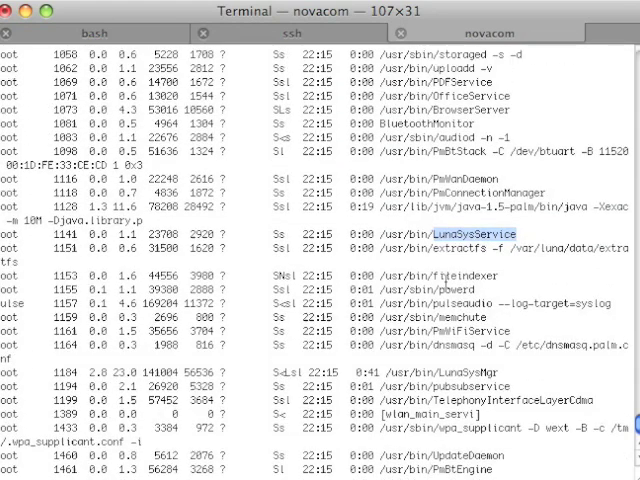
pyautogui.scroll(2, 440, 280)
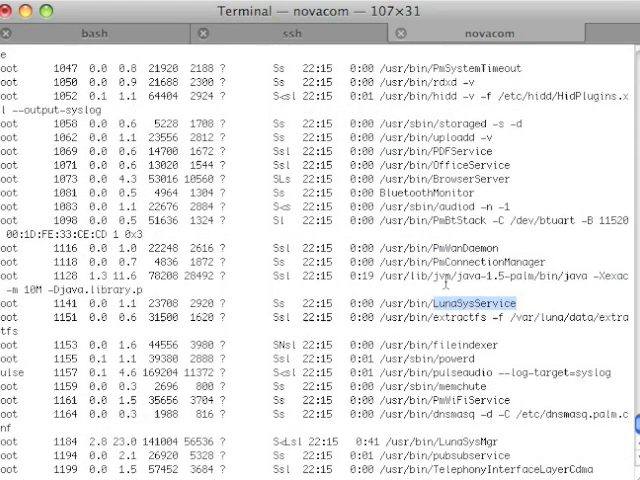
pyautogui.scroll(3, 485, 280)
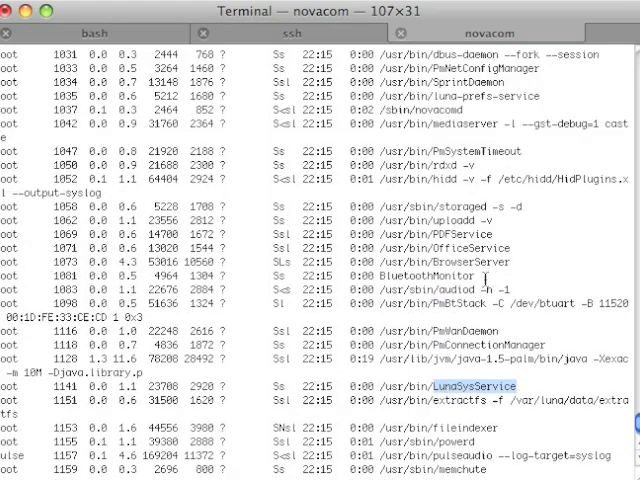
pyautogui.scroll(4, 484, 264)
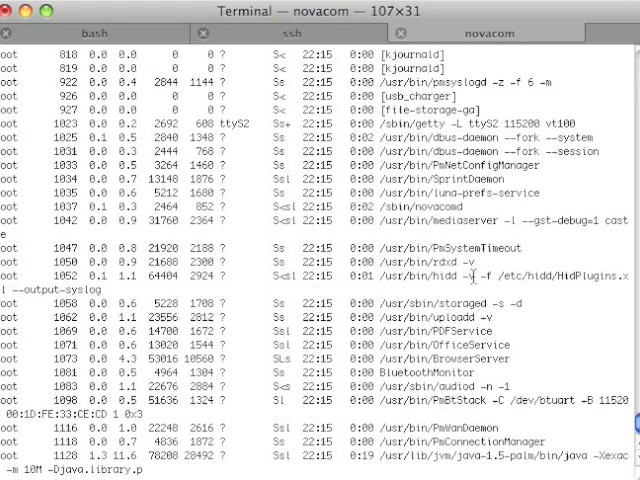
pyautogui.scroll(2, 473, 276)
pyautogui.scroll(1, 470, 275)
pyautogui.scroll(1, 462, 274)
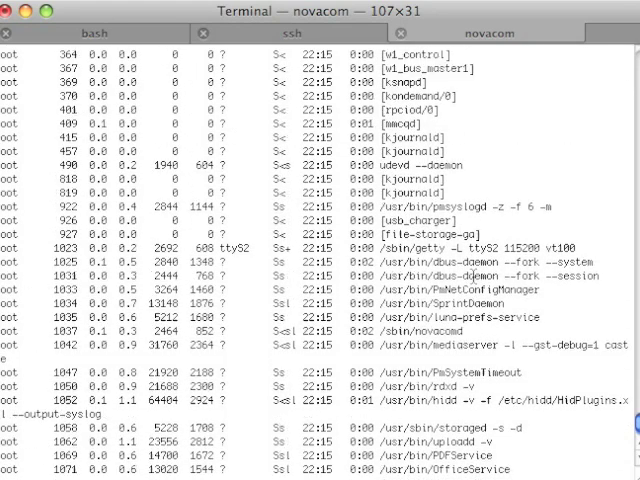
pyautogui.tripleClick(464, 303)
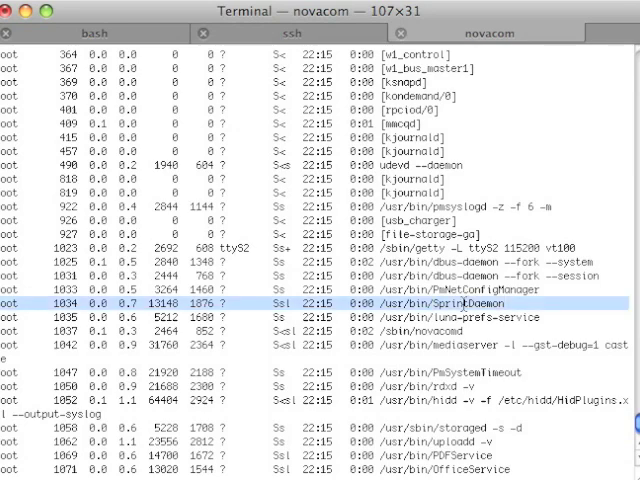
pyautogui.click(464, 303)
pyautogui.scroll(1, 460, 310)
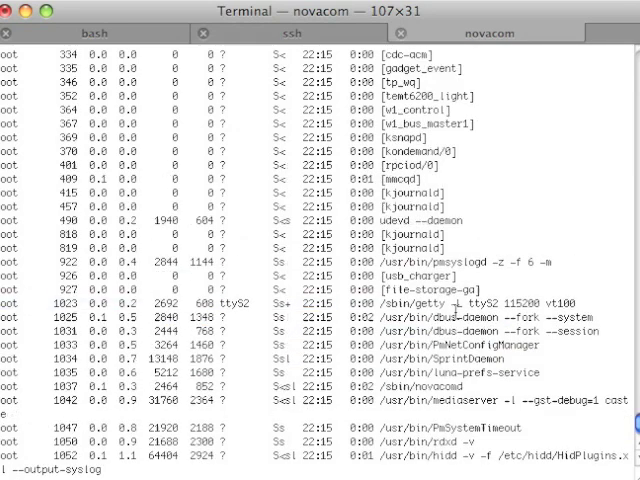
pyautogui.scroll(4, 455, 311)
pyautogui.scroll(3, 455, 312)
pyautogui.scroll(5, 455, 313)
pyautogui.scroll(-10, 455, 314)
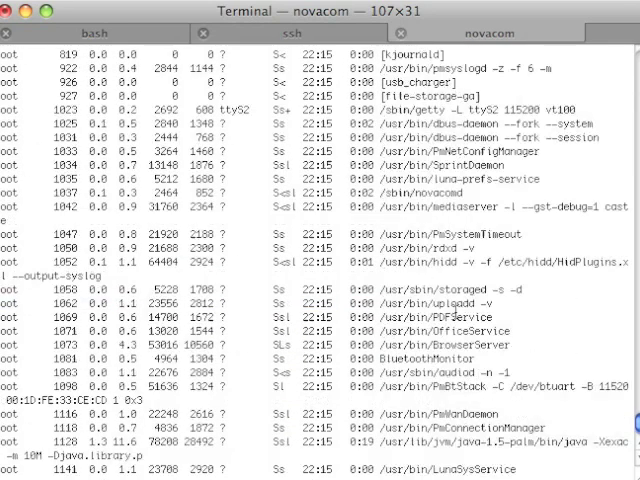
pyautogui.scroll(-5, 456, 315)
pyautogui.write('fin')
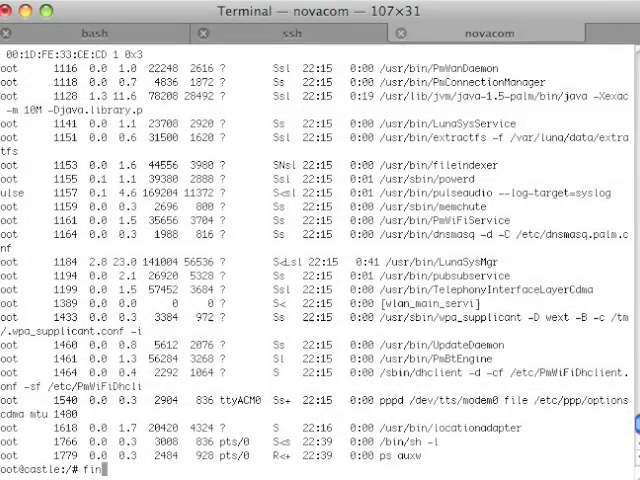
pyautogui.write('d . -name "*.js"')
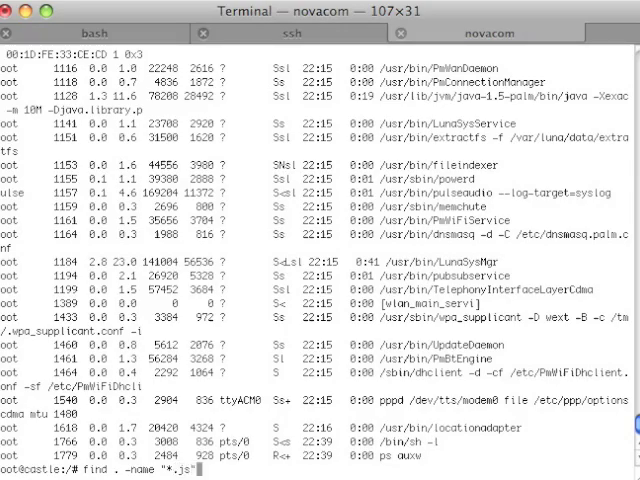
# Step: Run find . -name "*.js" to list JavaScript files under /usr/lib/luna and /var/usr/palm
pyautogui.press('Return')
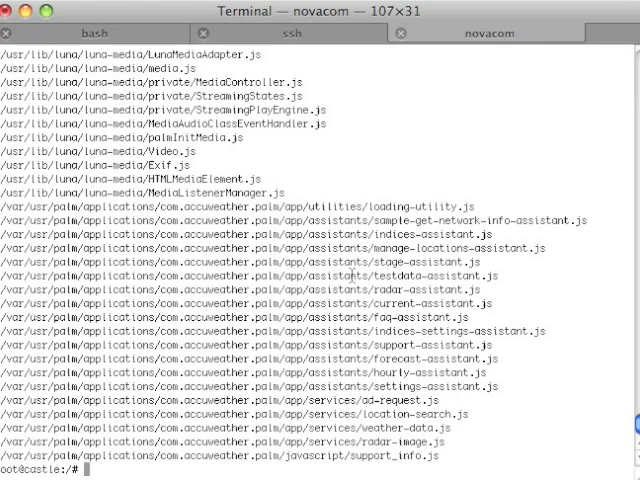
pyautogui.scroll(10, 352, 275)
pyautogui.scroll(10, 352, 275)
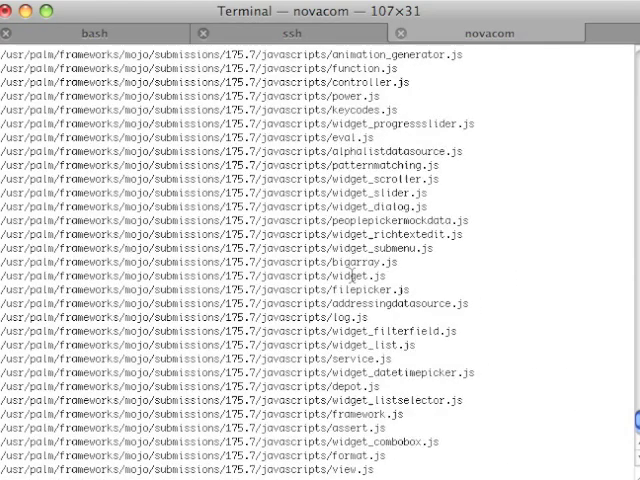
pyautogui.scroll(5, 352, 275)
pyautogui.scroll(5, 352, 275)
pyautogui.scroll(5, 352, 275)
pyautogui.scroll(1, 352, 275)
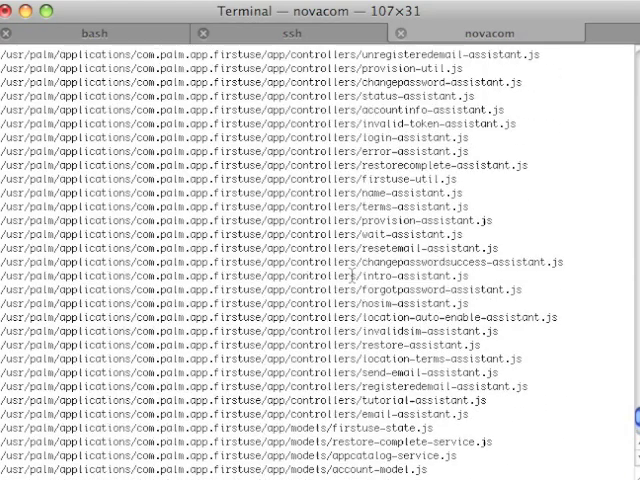
pyautogui.scroll(3, 352, 275)
pyautogui.scroll(5, 352, 275)
pyautogui.scroll(8, 352, 275)
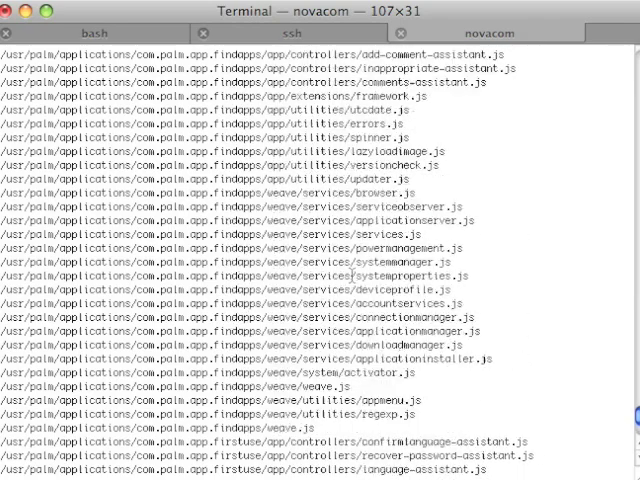
pyautogui.scroll(2, 352, 275)
pyautogui.scroll(8, 352, 275)
pyautogui.scroll(4, 352, 275)
pyautogui.scroll(3, 352, 275)
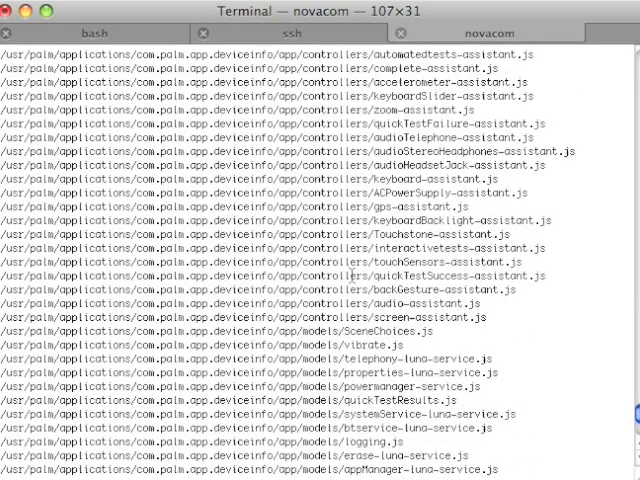
pyautogui.scroll(8, 352, 275)
pyautogui.scroll(2, 352, 275)
pyautogui.scroll(3, 352, 275)
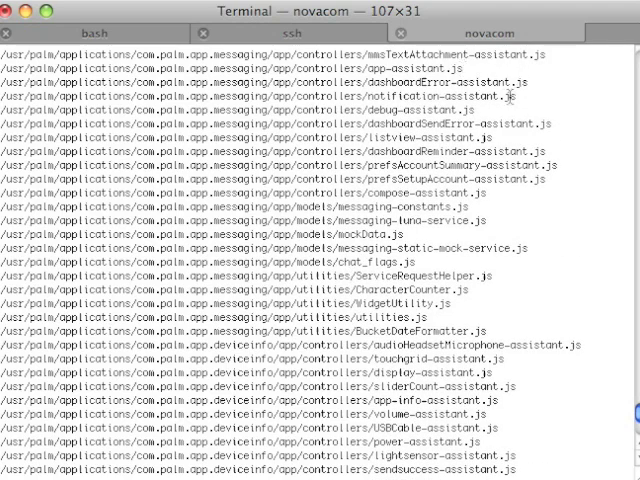
pyautogui.scroll(10, 458, 193)
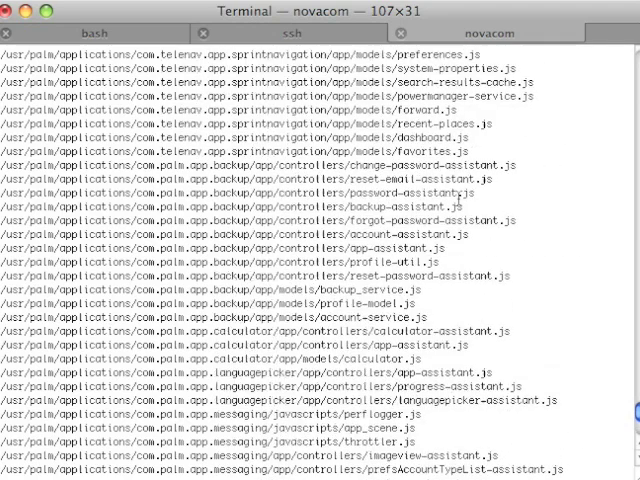
pyautogui.scroll(9, 458, 190)
pyautogui.scroll(8, 458, 180)
pyautogui.scroll(7, 458, 180)
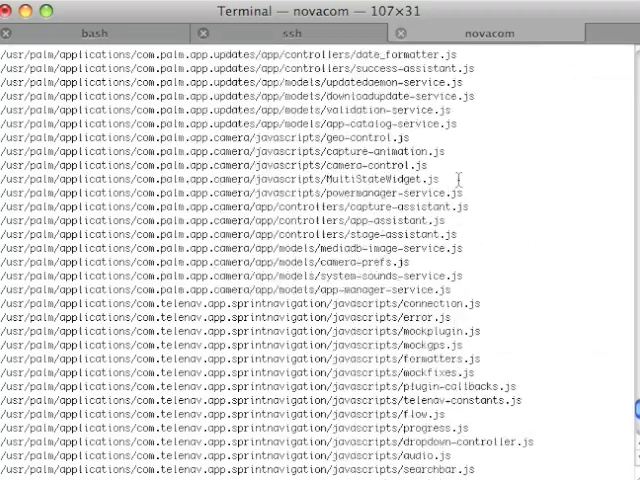
pyautogui.scroll(3, 458, 180)
pyautogui.scroll(10, 458, 180)
pyautogui.scroll(8, 458, 180)
pyautogui.scroll(3, 458, 180)
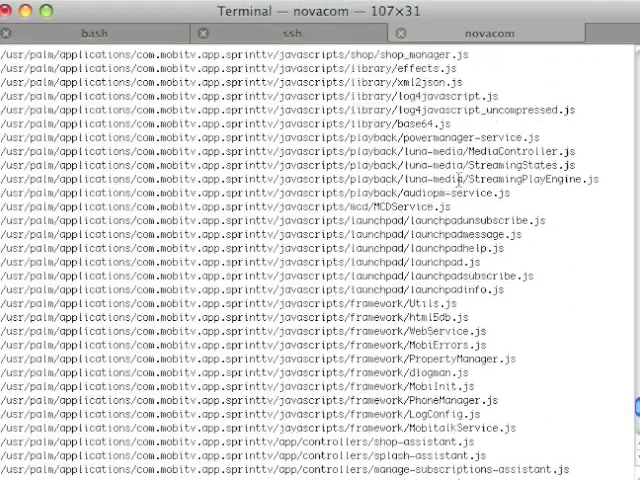
pyautogui.scroll(3, 458, 180)
pyautogui.scroll(10, 458, 180)
pyautogui.scroll(3, 458, 180)
pyautogui.scroll(-10, 458, 180)
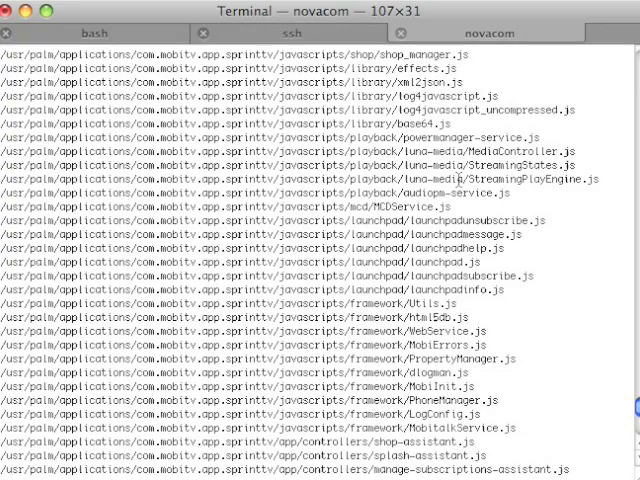
pyautogui.scroll(-3, 458, 193)
pyautogui.scroll(-10, 459, 200)
pyautogui.scroll(-10, 460, 205)
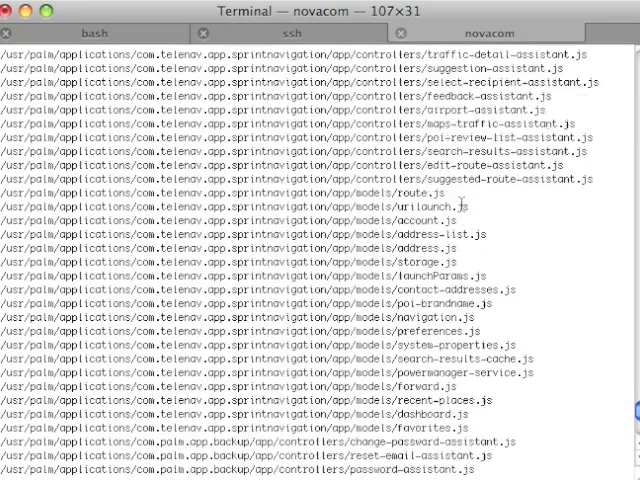
pyautogui.scroll(-10, 460, 206)
pyautogui.scroll(-10, 461, 206)
pyautogui.scroll(-10, 461, 205)
pyautogui.scroll(-10, 461, 205)
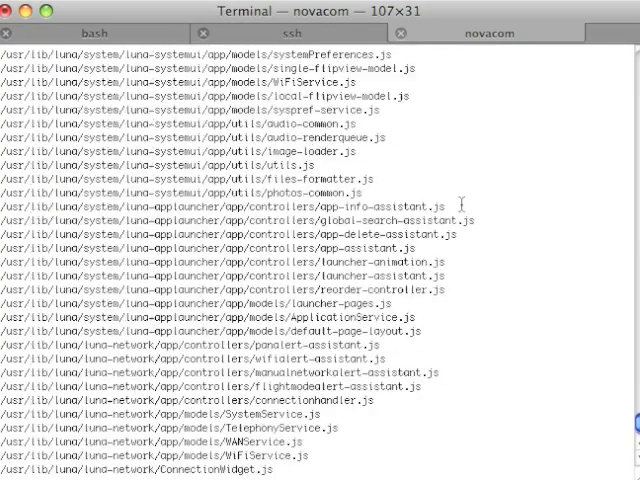
pyautogui.scroll(-10, 461, 204)
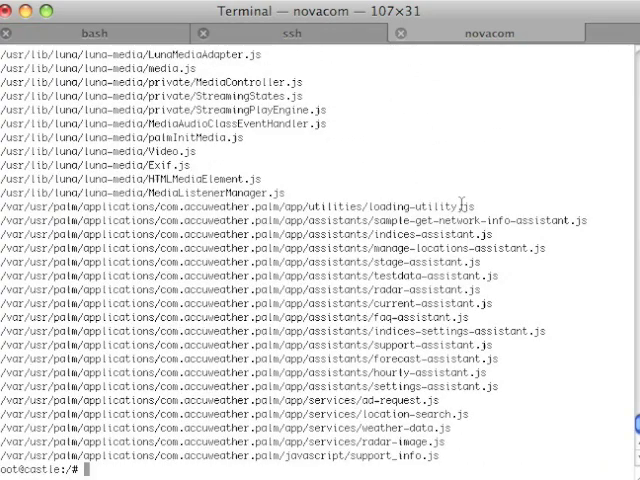